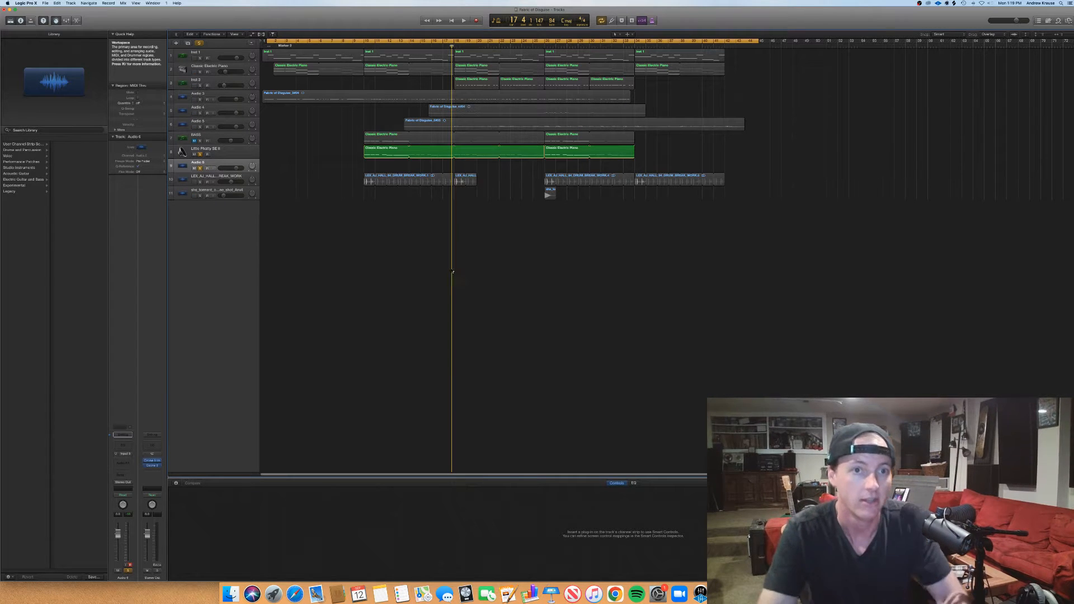
# Turn off solo on the empty audio track and delete both Classic Electric Piano regions from the Little Phatty SE II track.
pyautogui.click(200, 168)
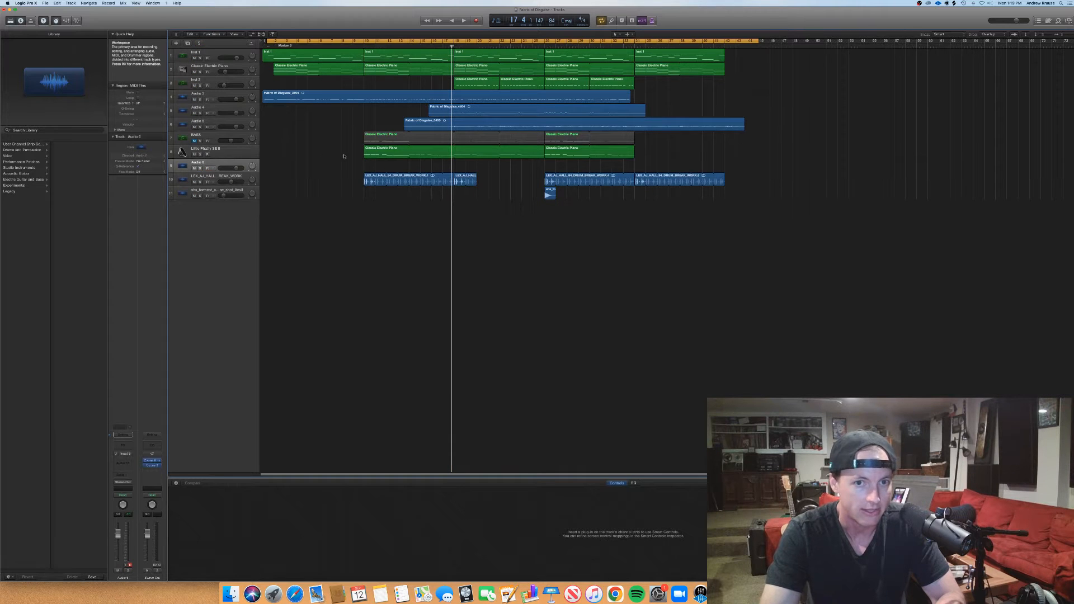
pyautogui.moveTo(353, 164); pyautogui.dragTo(392, 155)
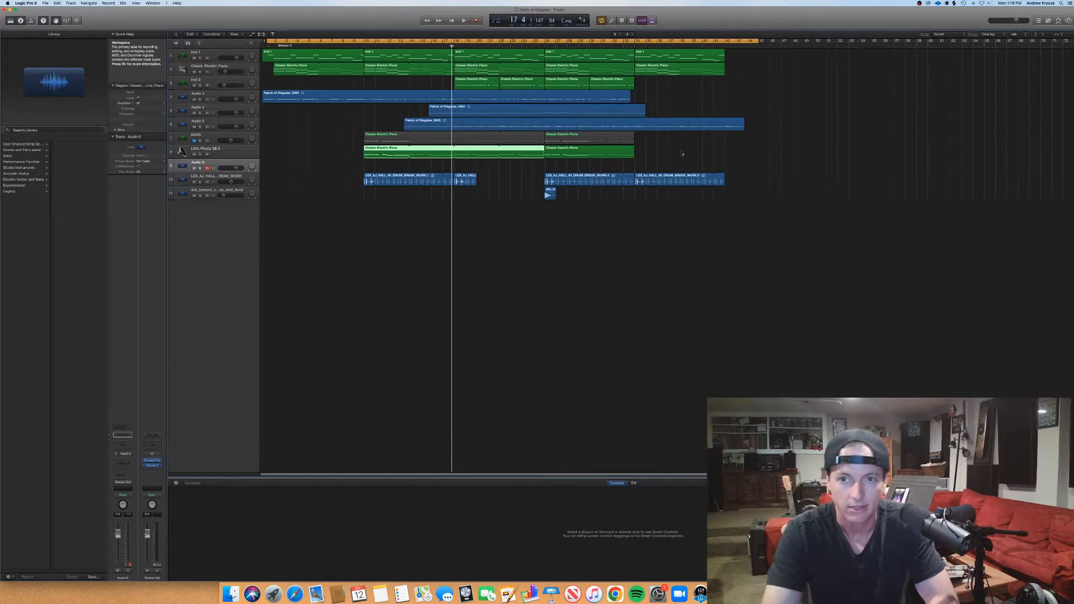
pyautogui.moveTo(693, 151); pyautogui.dragTo(362, 163)
pyautogui.press('Delete')
# Delete the Little Phatty SE II track together with the empty audio track below it.
pyautogui.click(225, 150)
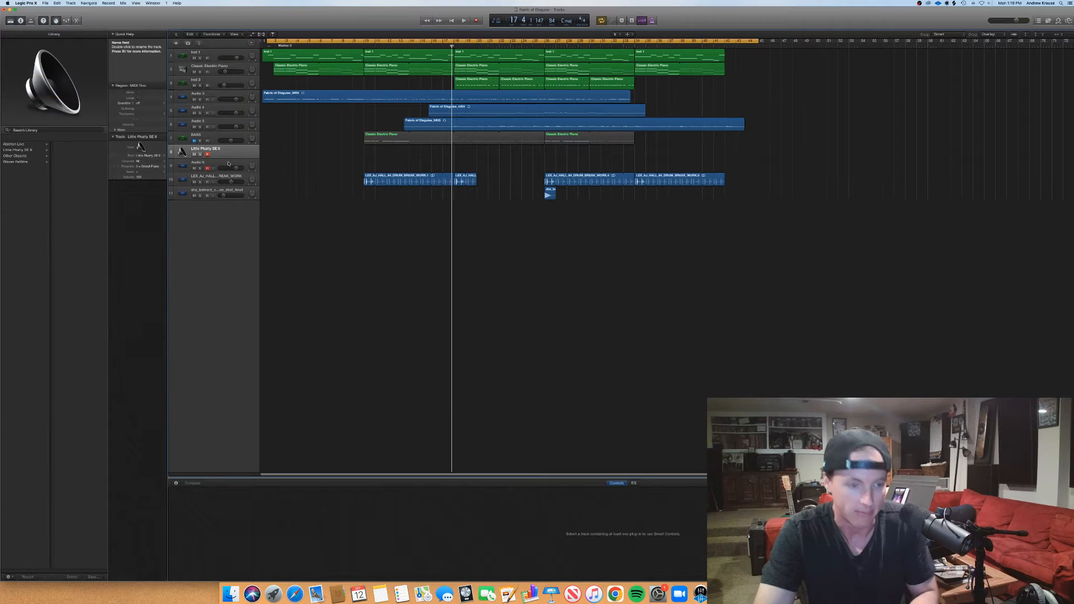
pyautogui.keyDown('shift'); pyautogui.click(228, 165); pyautogui.keyUp('shift')
pyautogui.press('super+BackSpace')
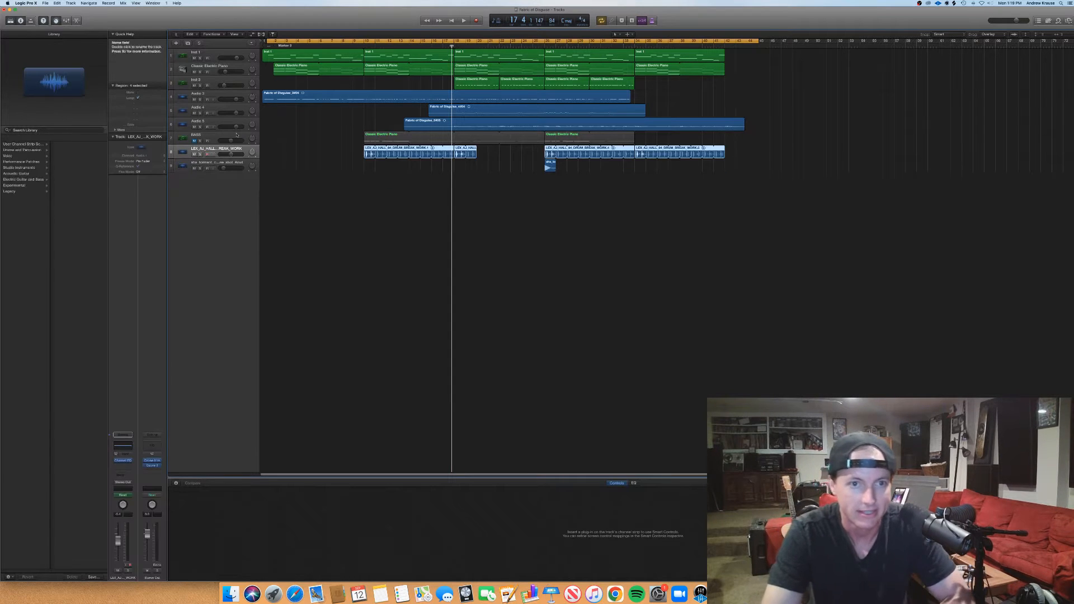
# Solo the BASS track and listen to its part from bar 10.
pyautogui.click(201, 141)
pyautogui.click(200, 141)
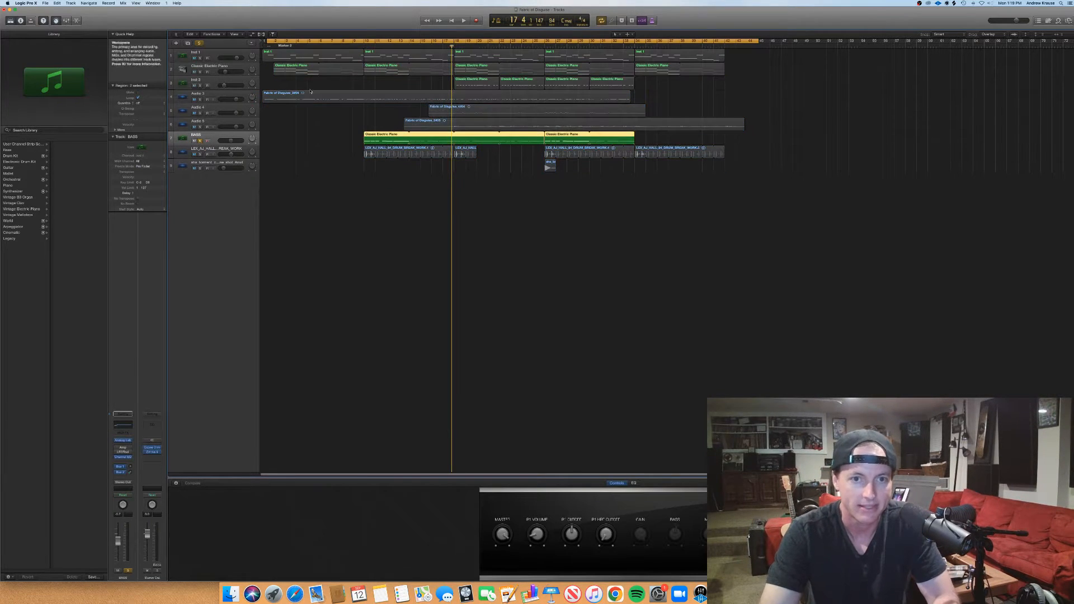
pyautogui.click(364, 41)
pyautogui.press('space')
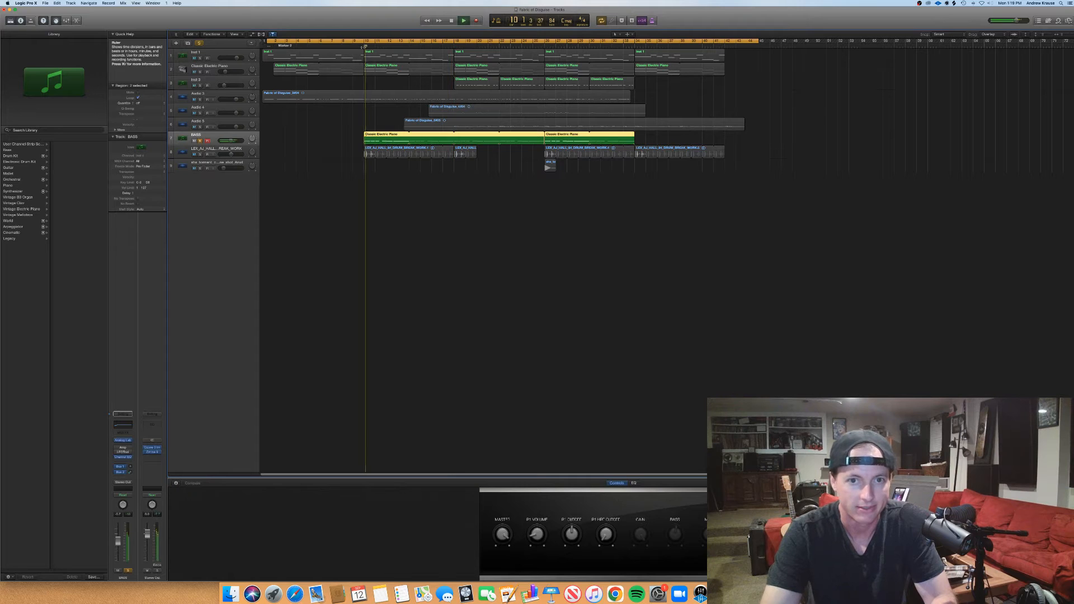
pyautogui.press('space')
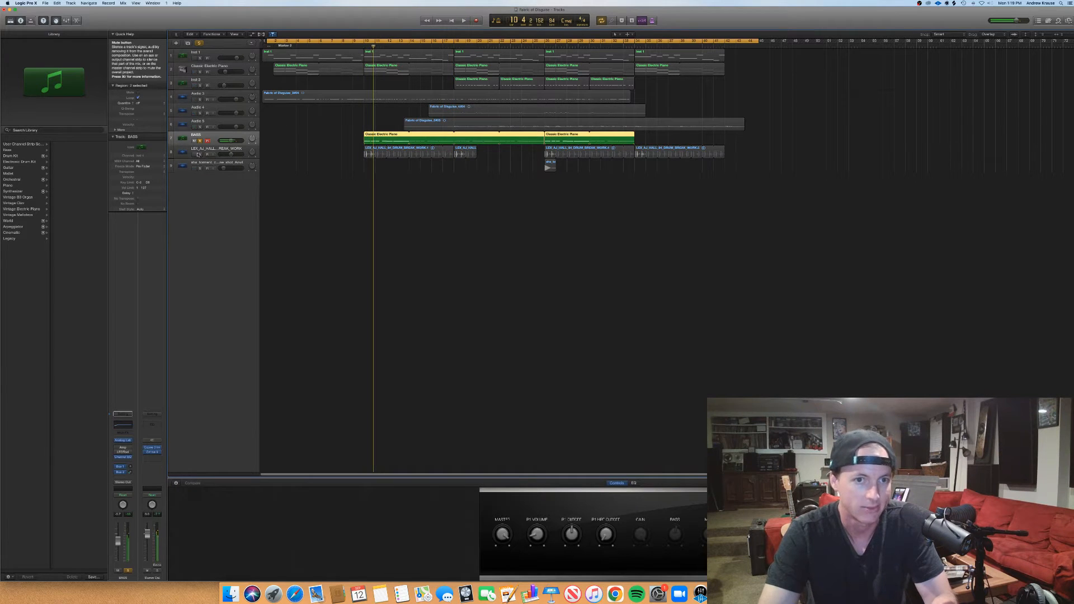
# Solo the drum break track as well and listen to it with the BASS part from around bar 10.
pyautogui.click(200, 154)
pyautogui.click(363, 47)
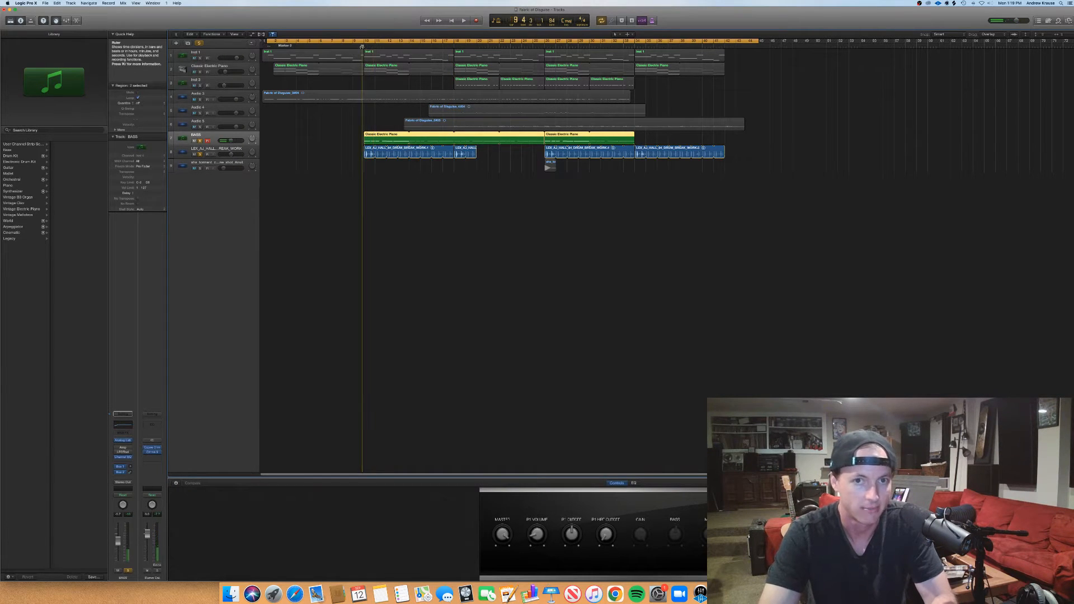
pyautogui.press('space')
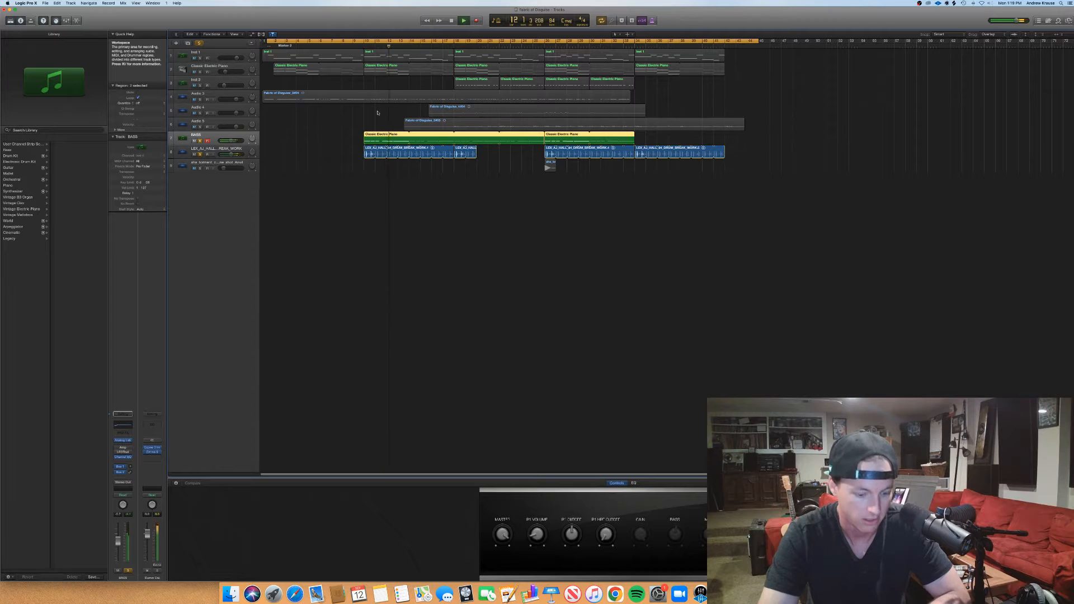
pyautogui.press('space')
pyautogui.click(276, 164)
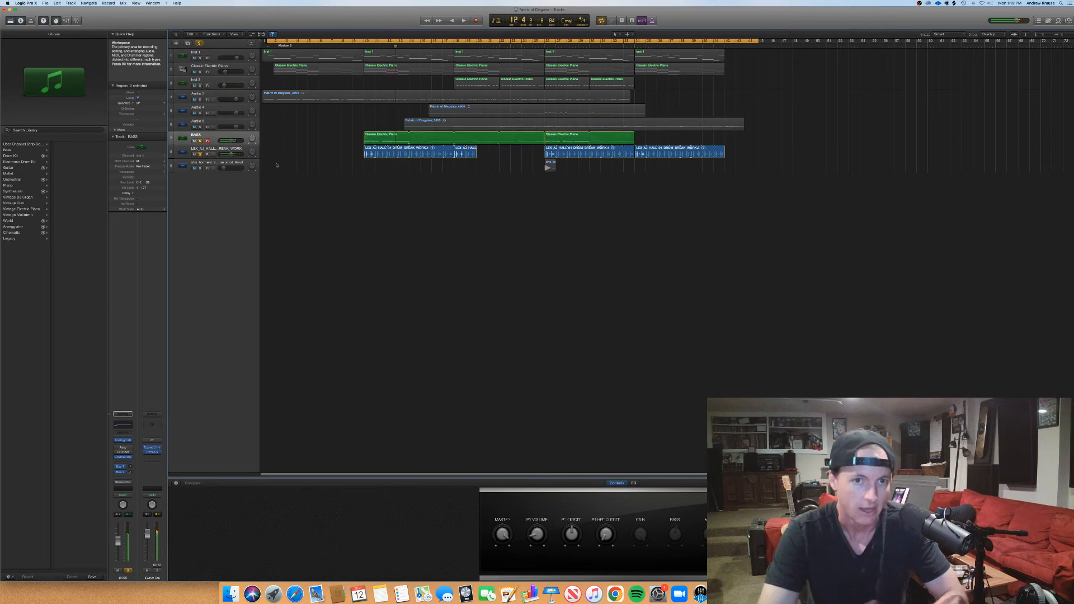
pyautogui.click(207, 139)
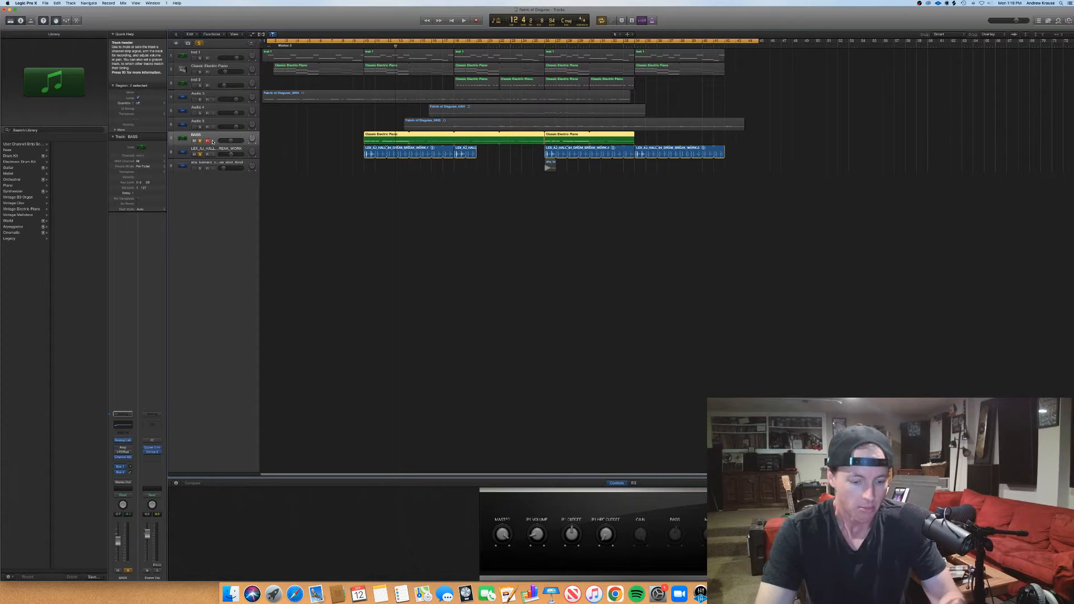
# Create an external MIDI track with its output set to Little Phatty SE II - All and copy both BASS regions onto it.
pyautogui.click(176, 43)
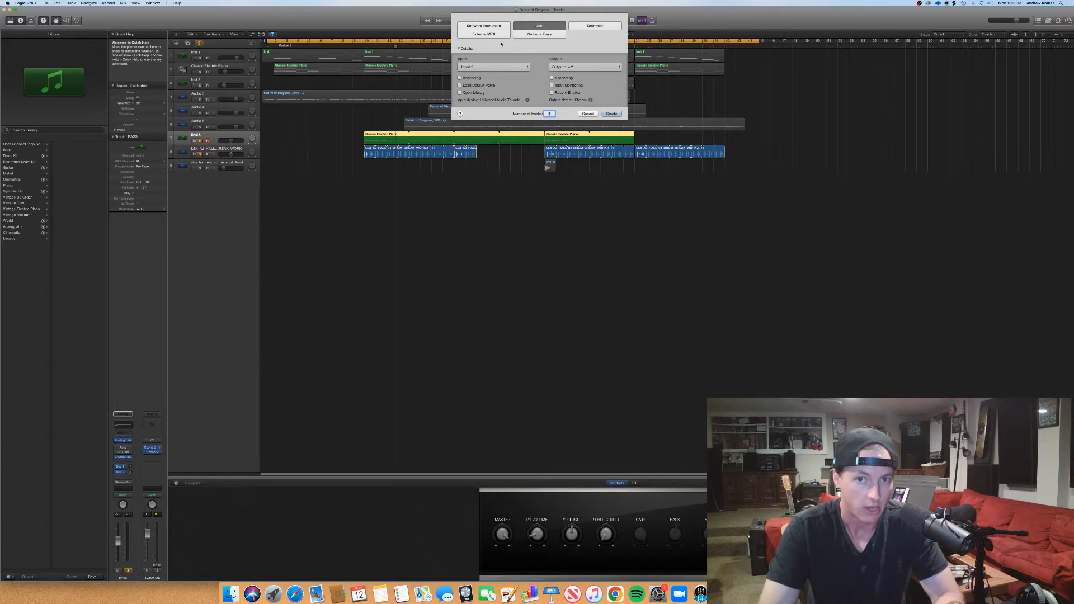
pyautogui.click(487, 35)
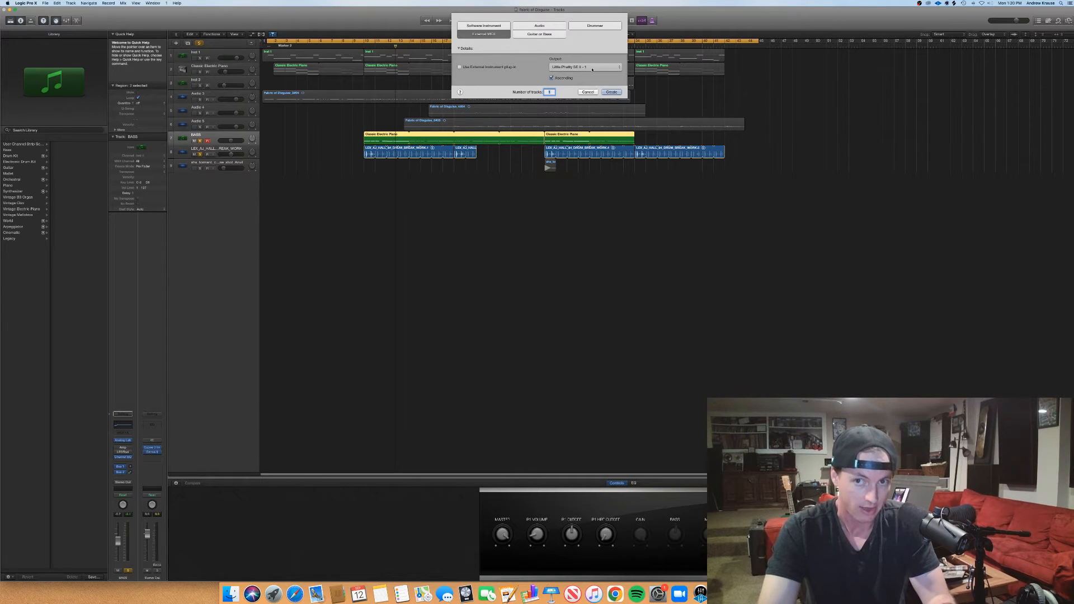
pyautogui.click(592, 69)
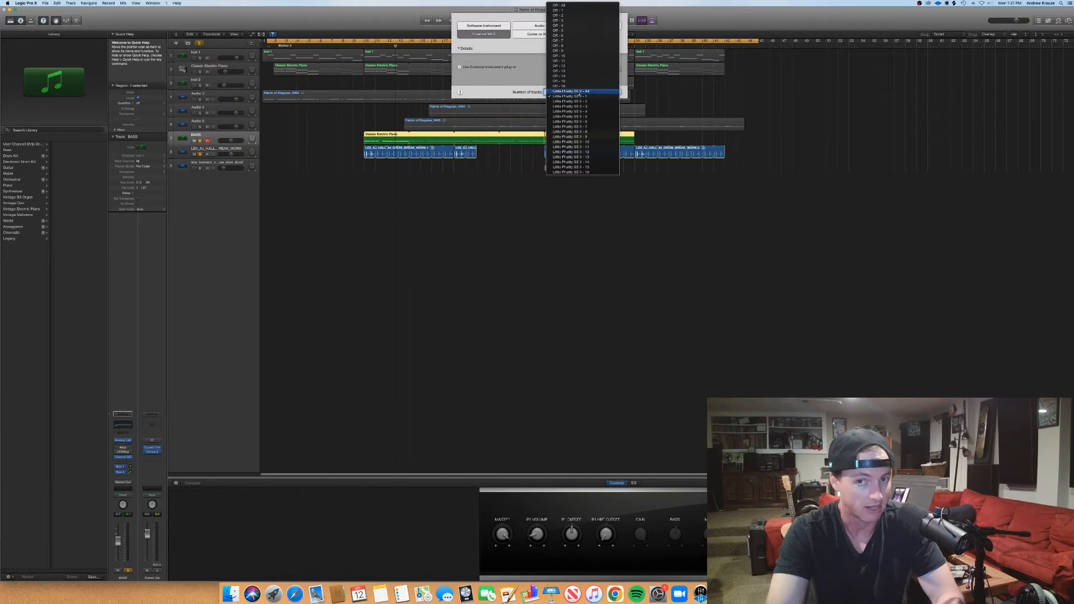
pyautogui.click(580, 92)
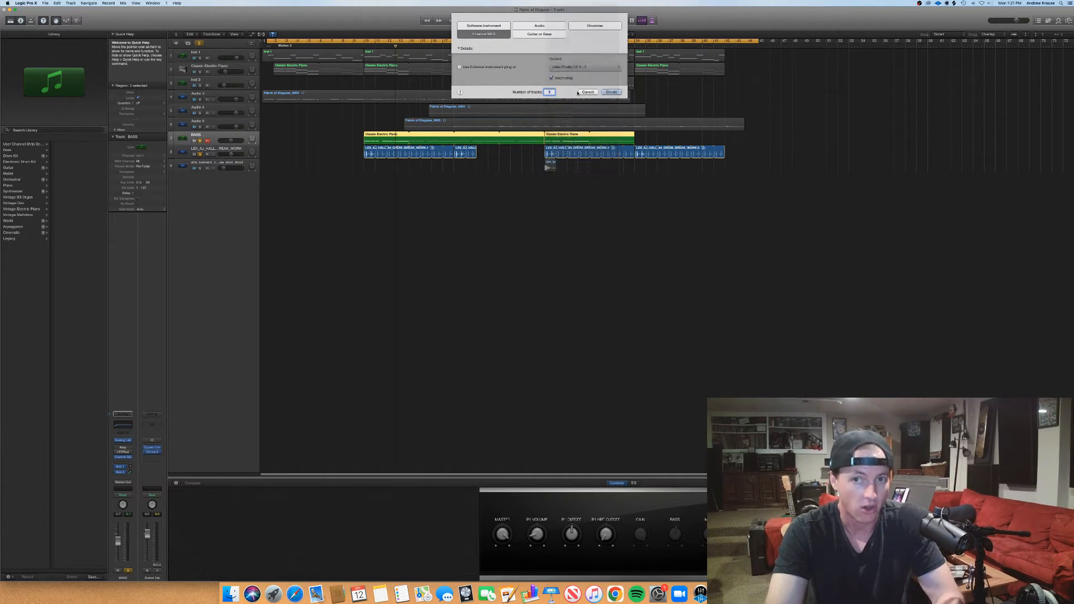
pyautogui.click(582, 91)
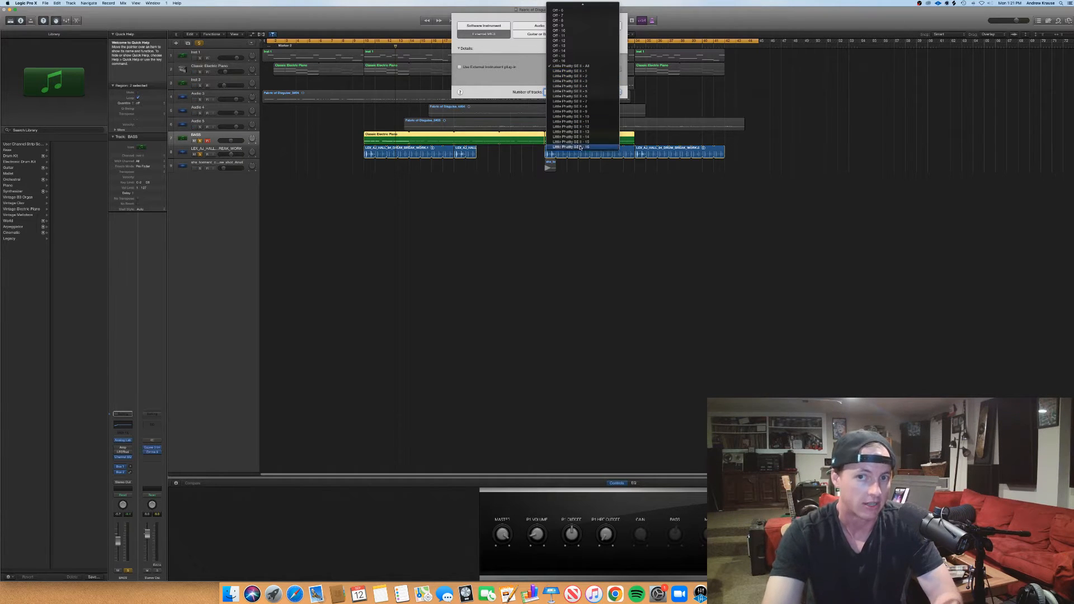
pyautogui.click(567, 66)
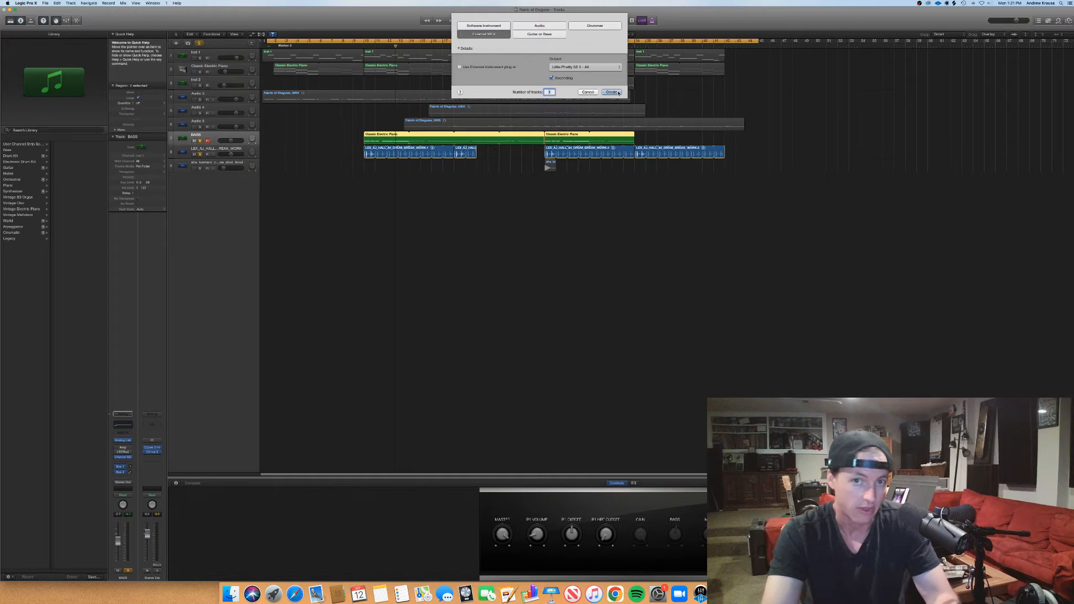
pyautogui.click(612, 92)
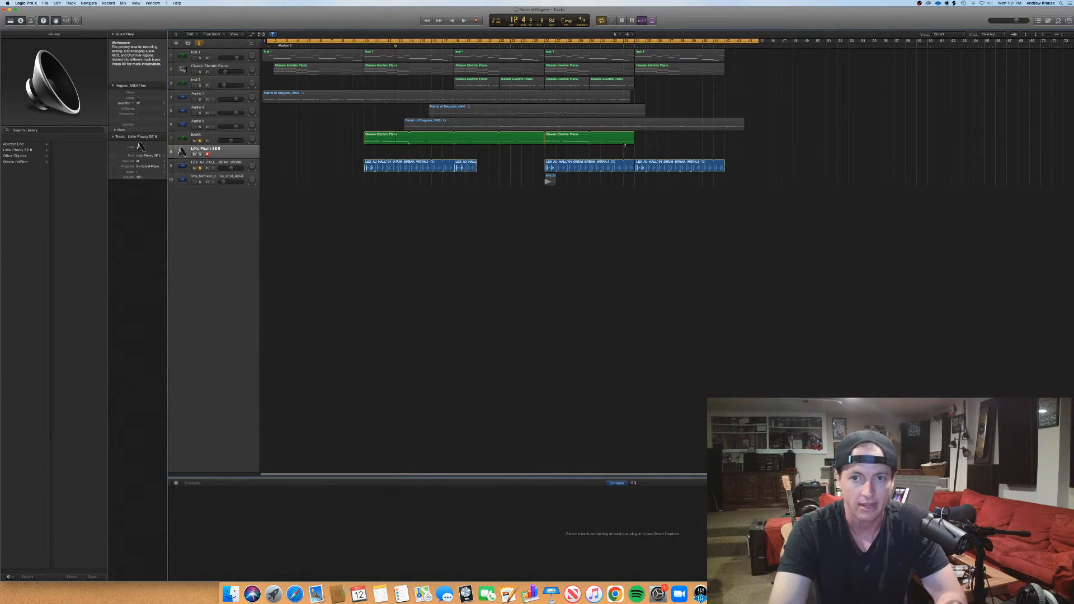
pyautogui.click(376, 144)
pyautogui.moveTo(375, 144); pyautogui.dragTo(376, 151)
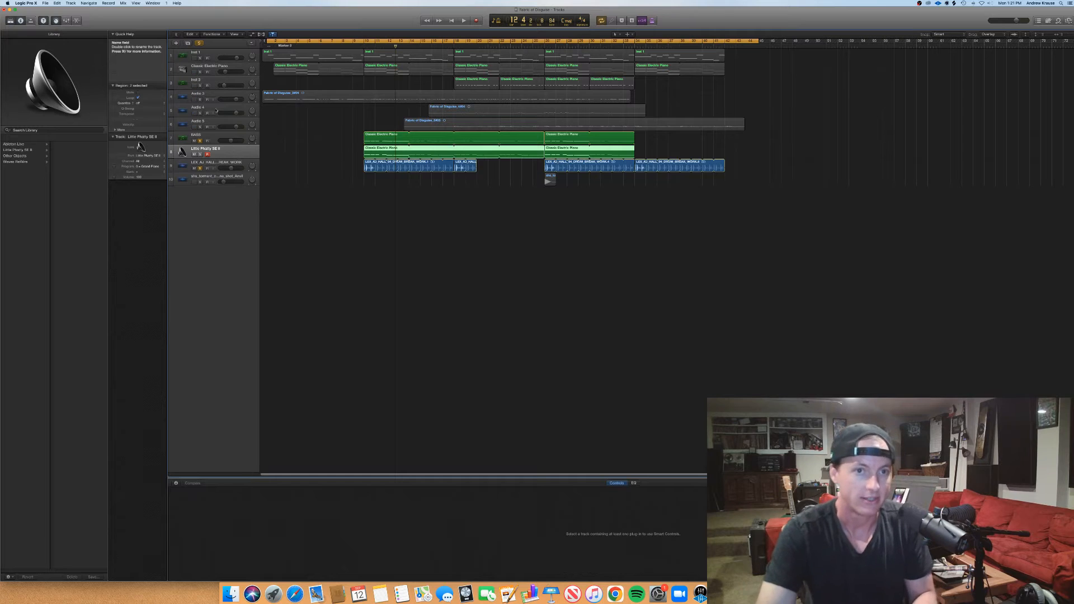
# Create one audio track routed to Output 1 + 2 below the Little Phatty SE II track.
pyautogui.click(176, 42)
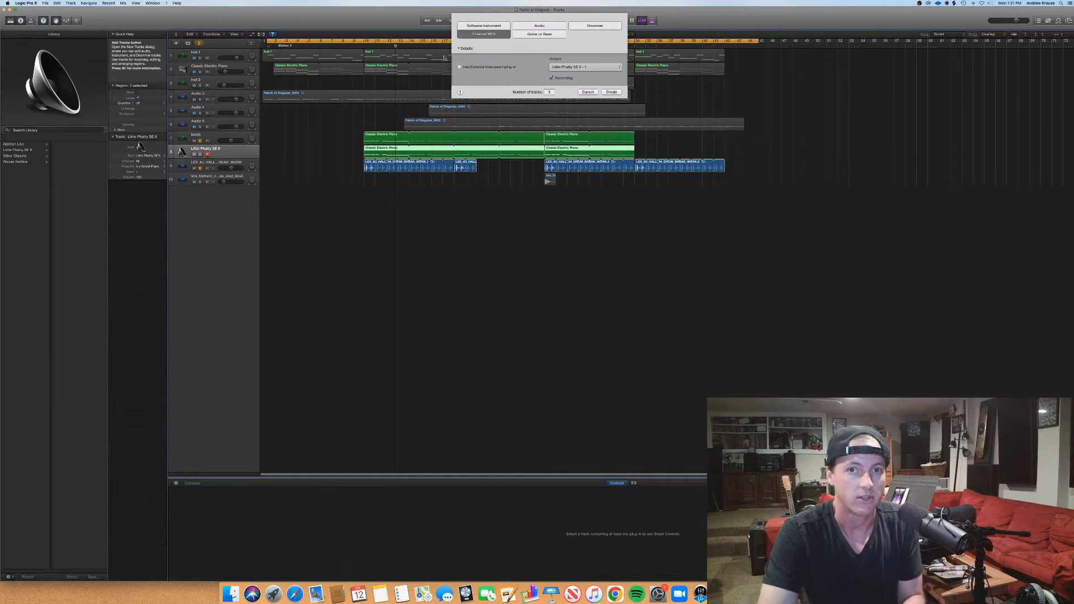
pyautogui.click(539, 25)
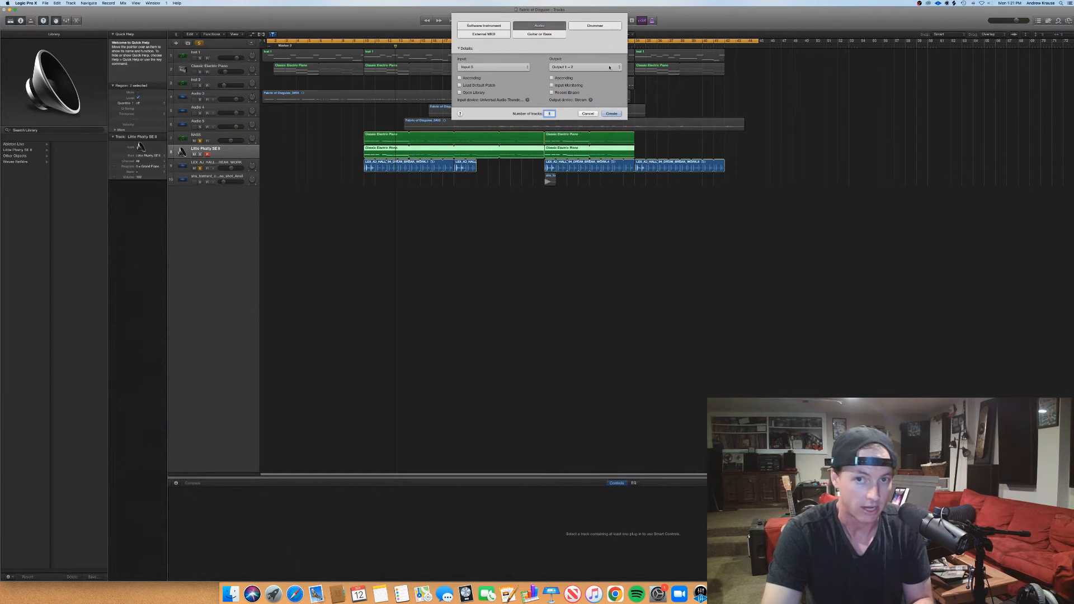
pyautogui.click(612, 113)
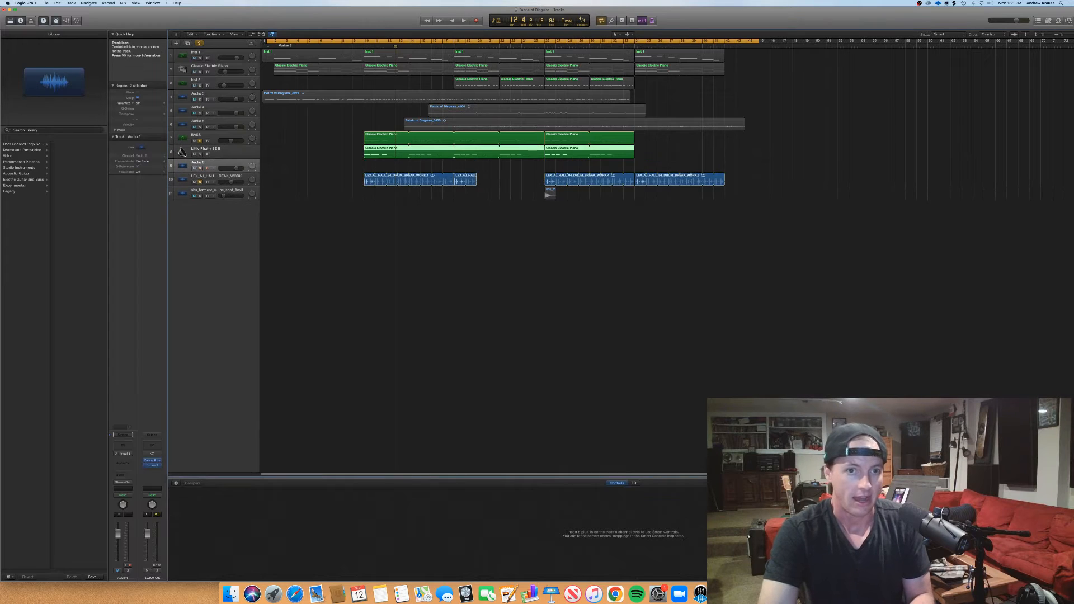
# Solo only the Little Phatty SE II track and the new audio track, and audition the synth from bar 10.
pyautogui.click(199, 168)
pyautogui.click(200, 155)
pyautogui.click(342, 169)
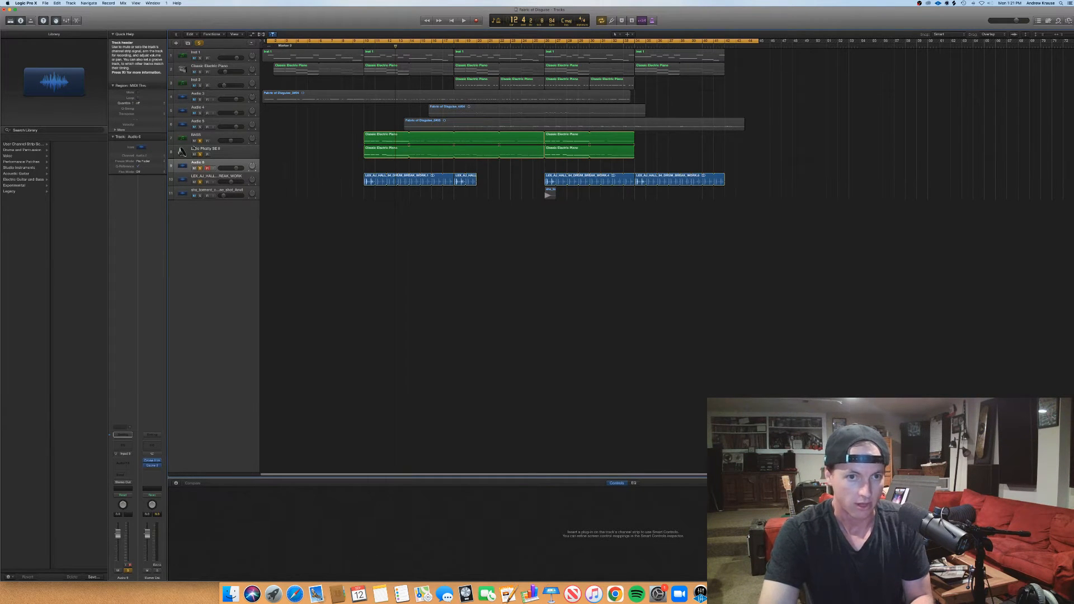
pyautogui.click(200, 141)
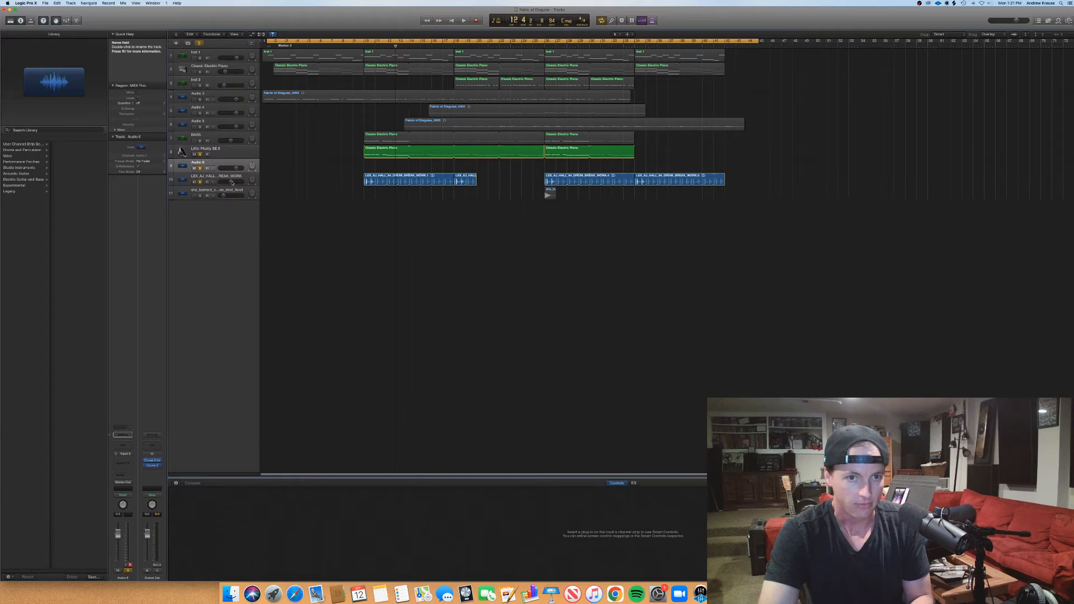
pyautogui.click(200, 182)
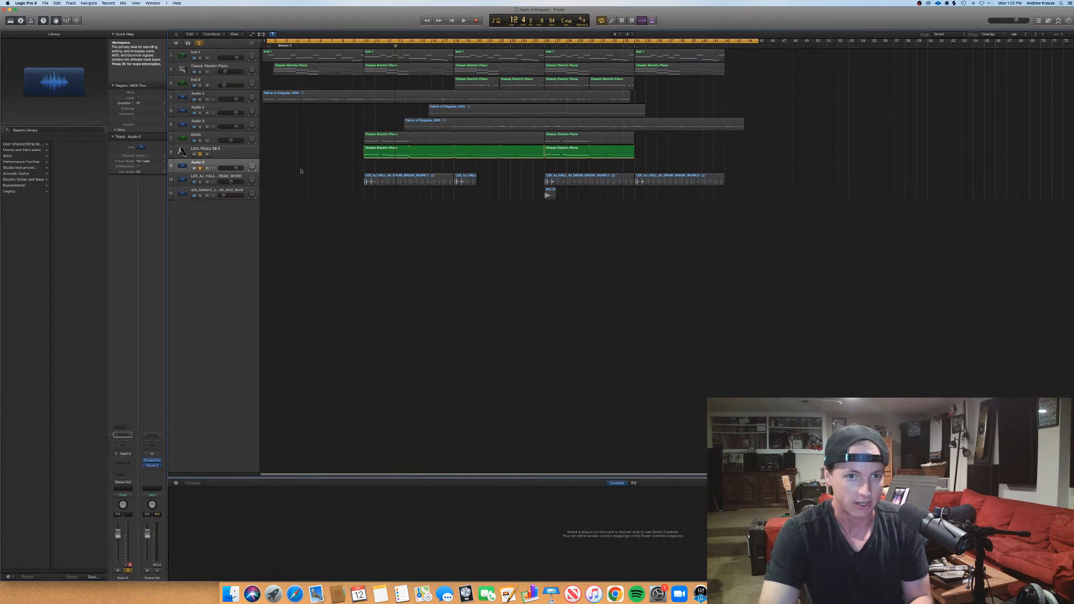
pyautogui.click(363, 44)
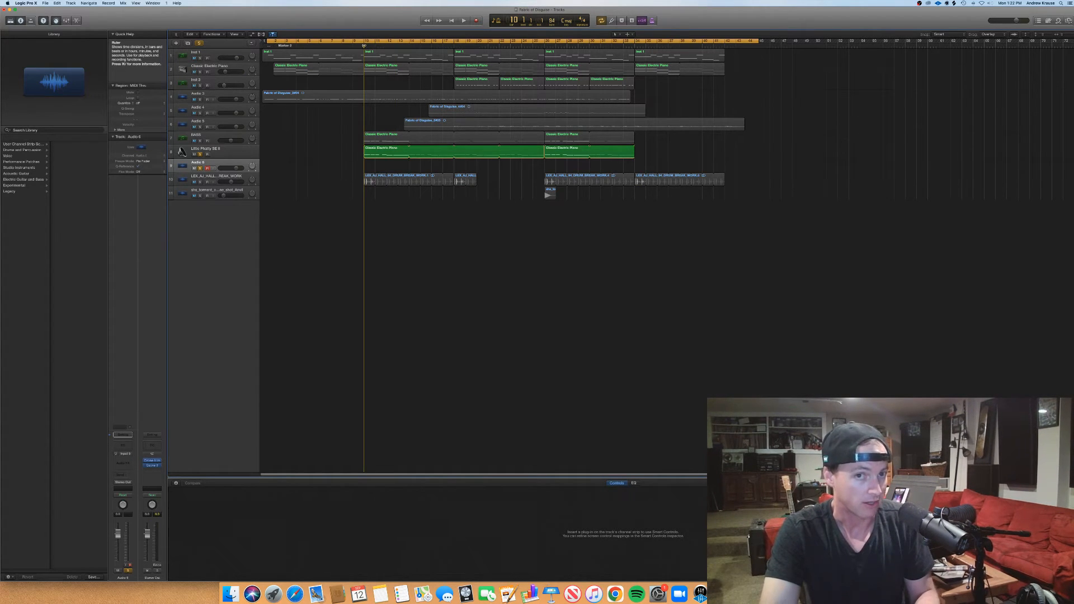
pyautogui.press('space')
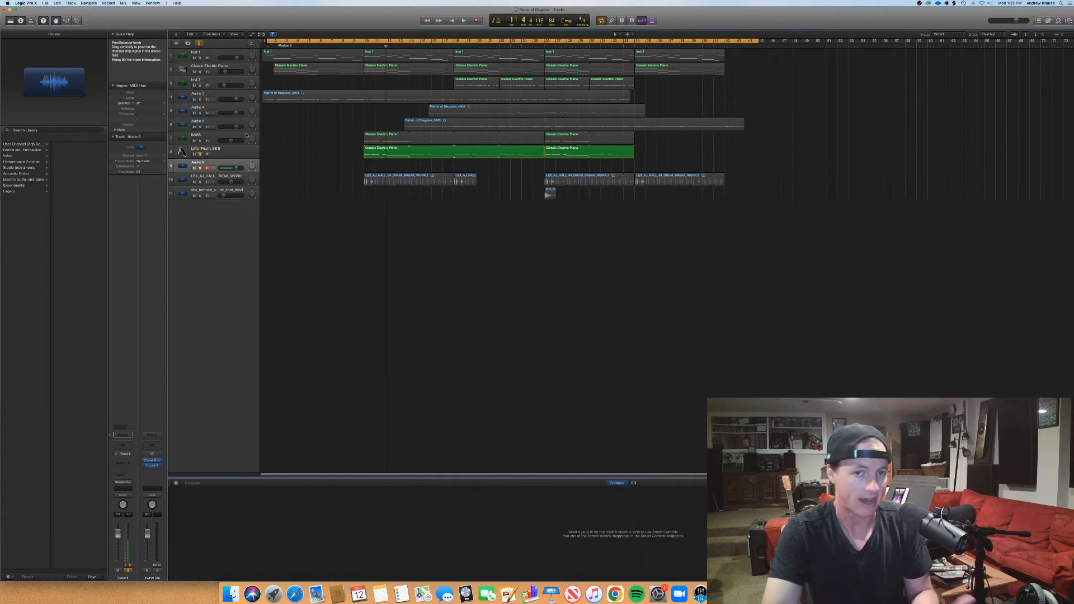
# Solo the drum break track too and record the synth part onto the new audio track from bar 10 to about bar 19.
pyautogui.click(199, 182)
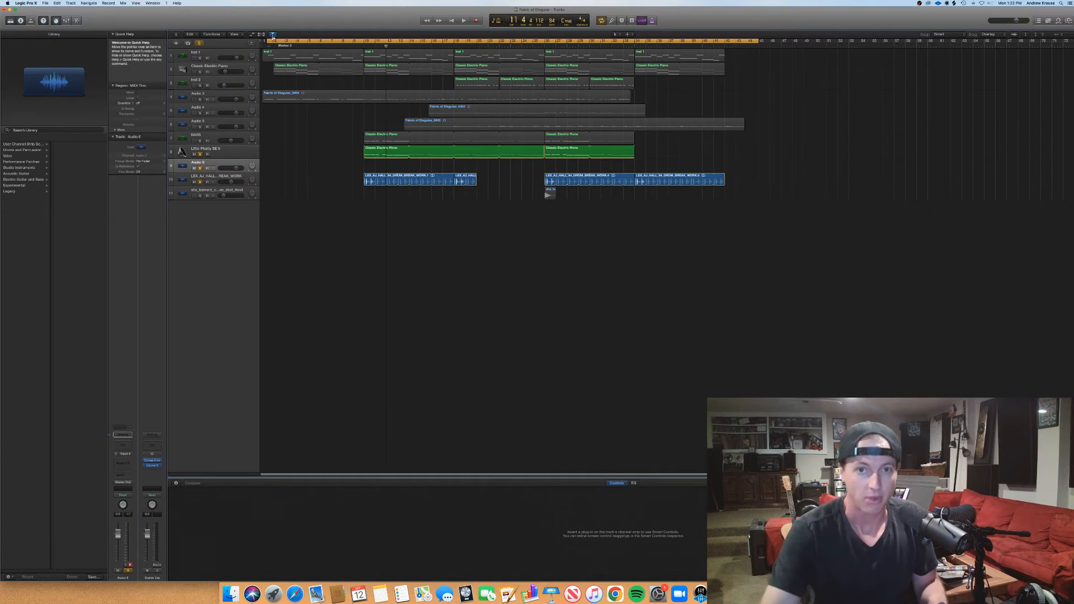
pyautogui.click(363, 46)
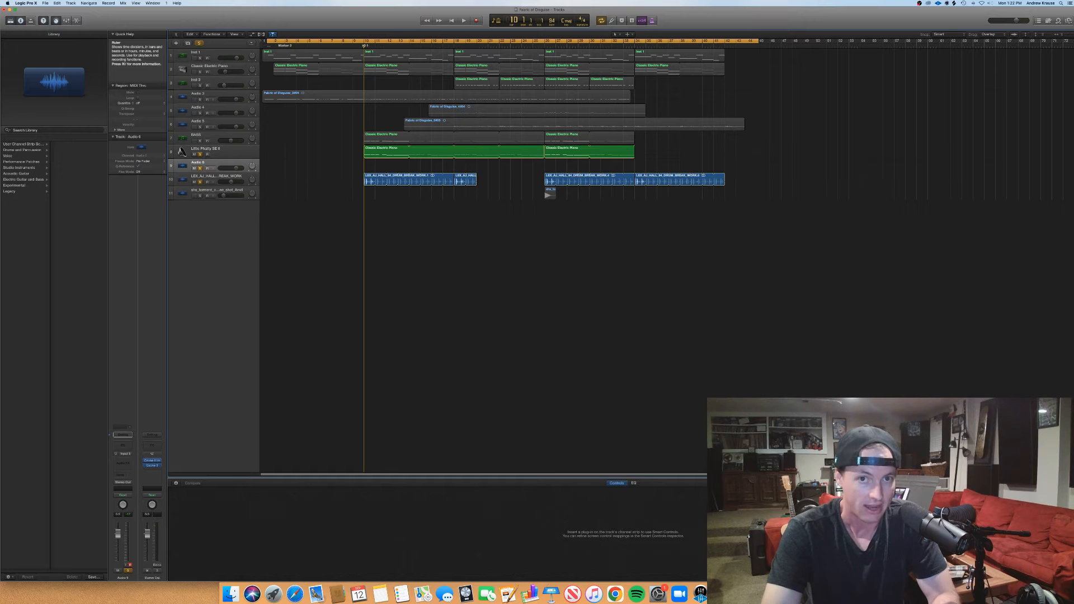
pyautogui.click(476, 21)
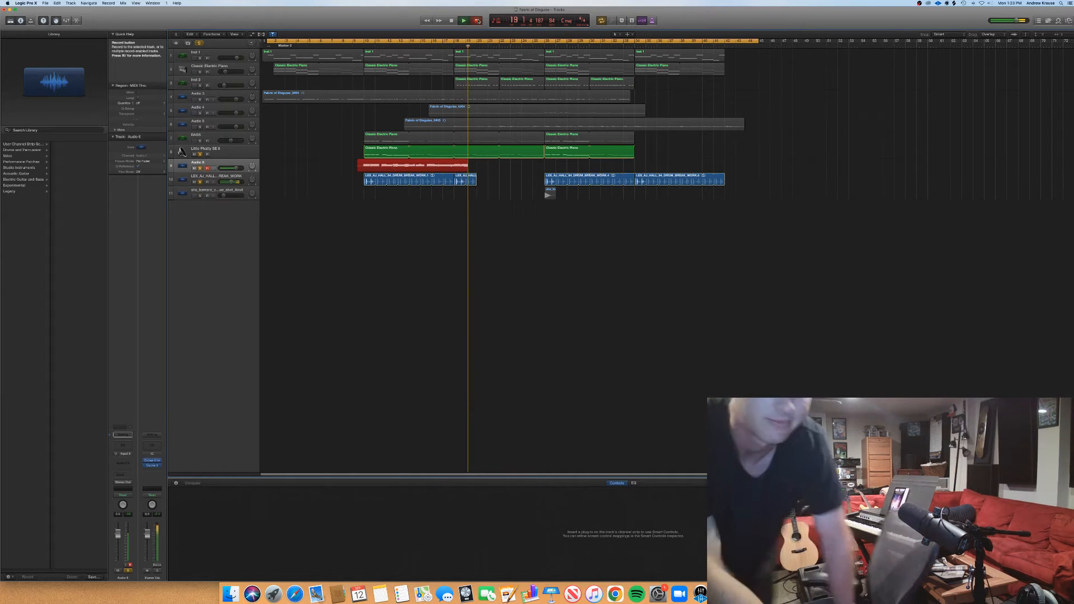
pyautogui.press('space')
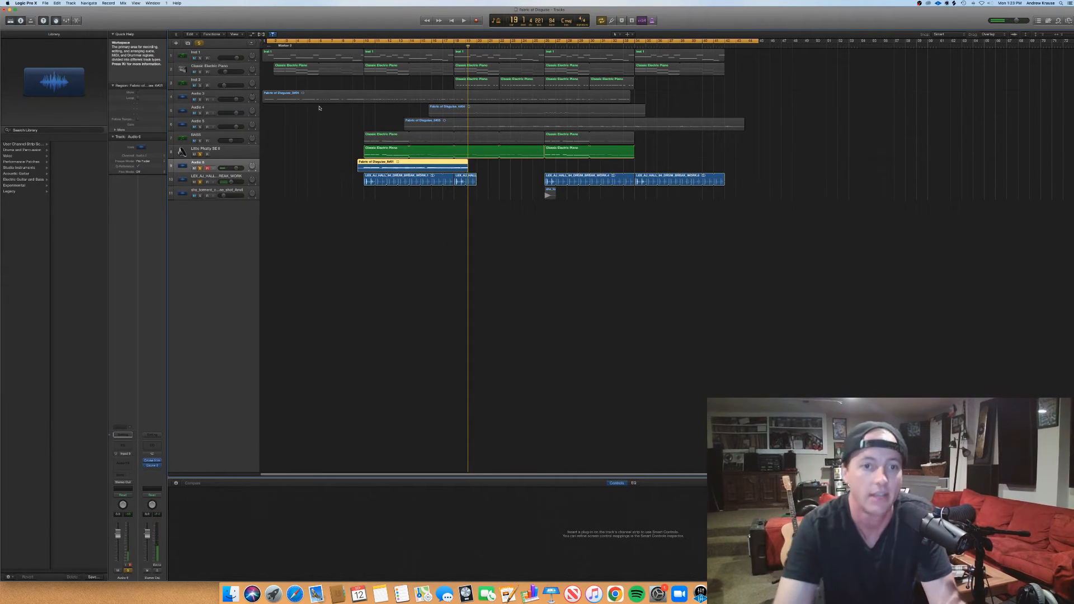
# Select the Little Phatty SE II track, unsolo the drum break, and play back the take from bar 10 and about bar 16.
pyautogui.click(232, 150)
pyautogui.click(195, 182)
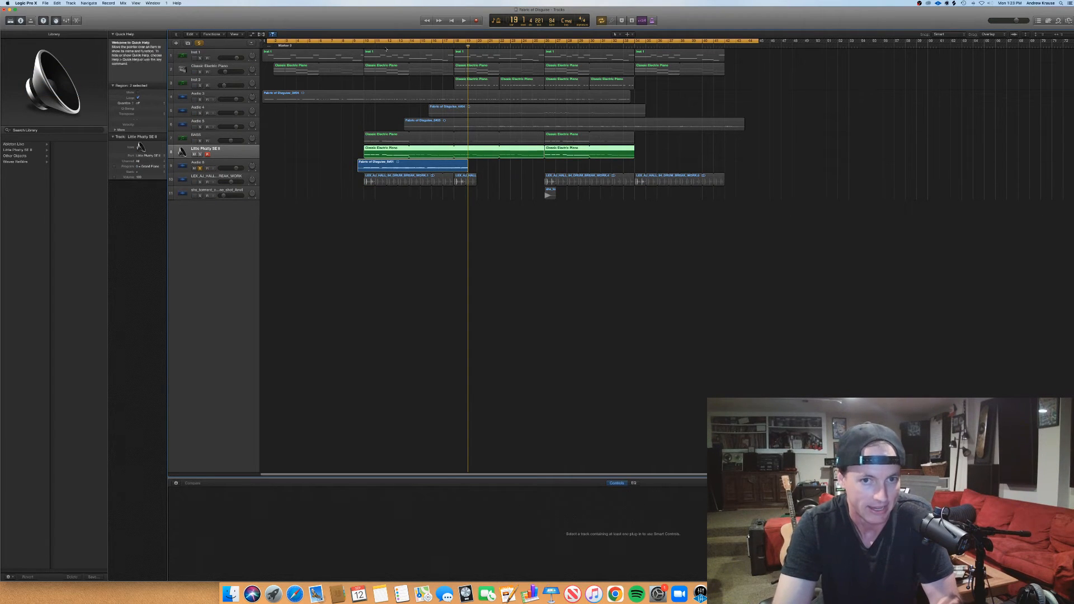
pyautogui.click(365, 45)
pyautogui.press('space')
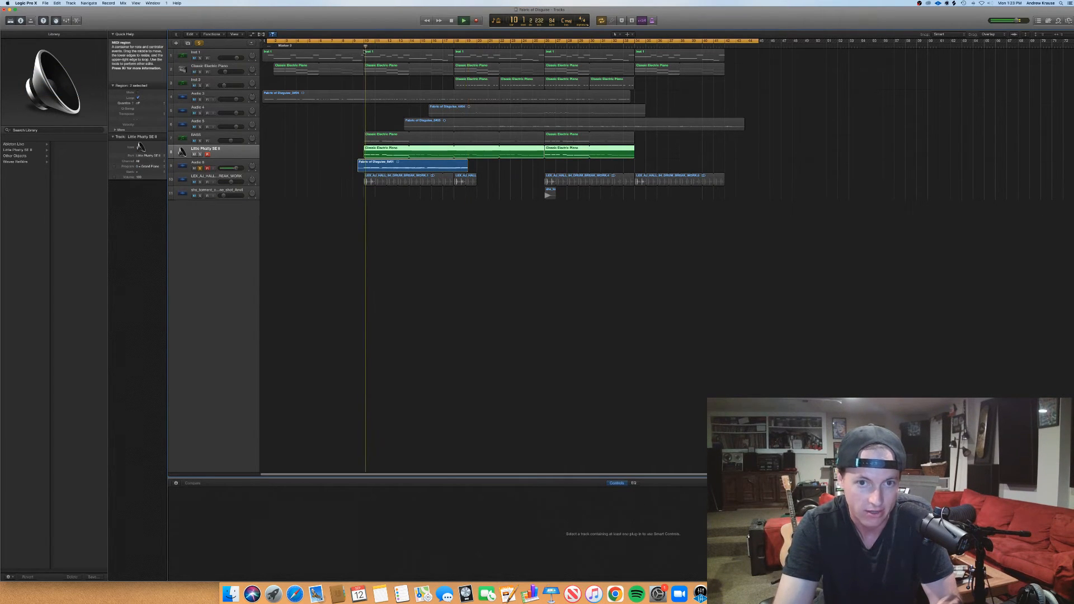
pyautogui.click(437, 45)
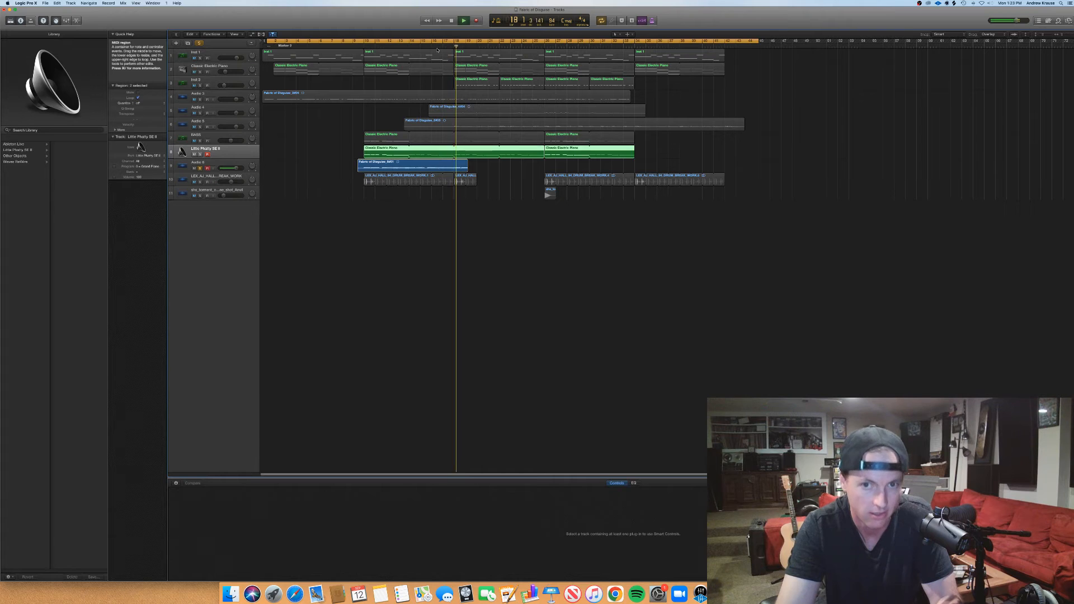
pyautogui.press('space')
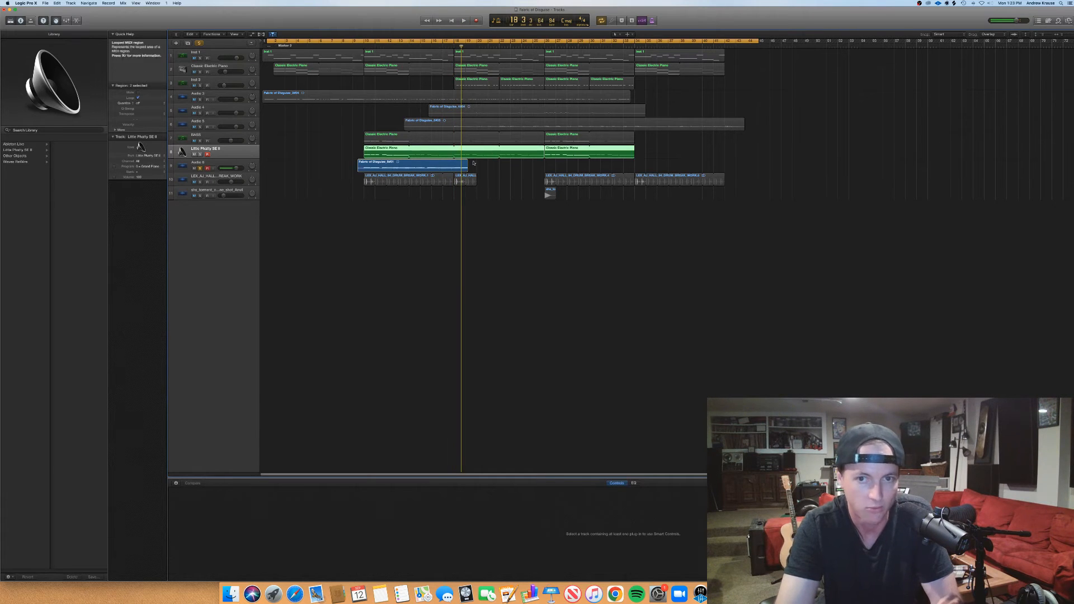
pyautogui.click(199, 169)
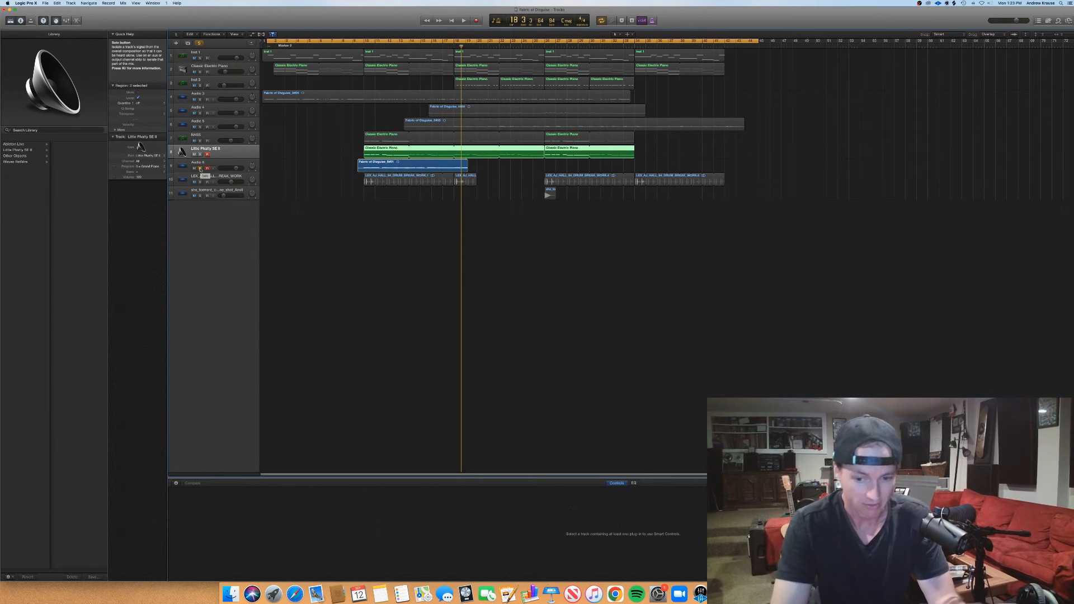
pyautogui.click(200, 168)
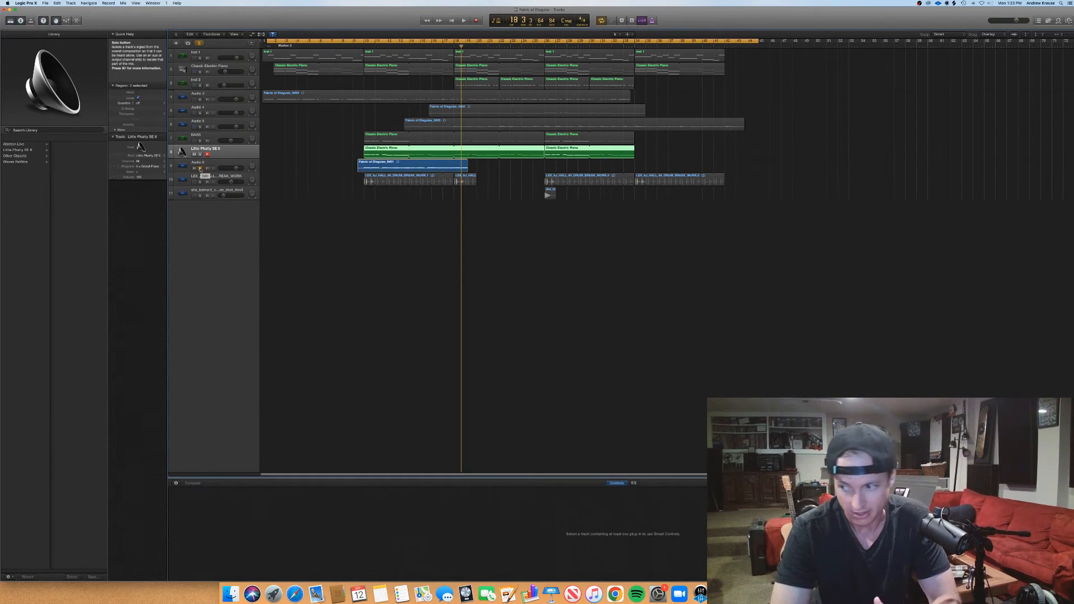
pyautogui.click(200, 169)
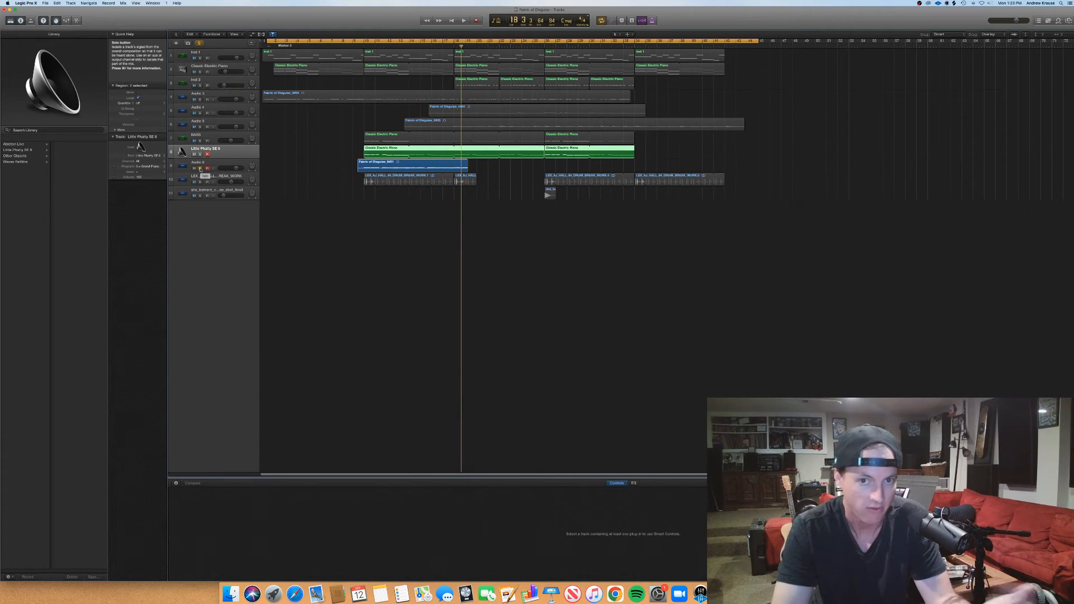
pyautogui.click(200, 168)
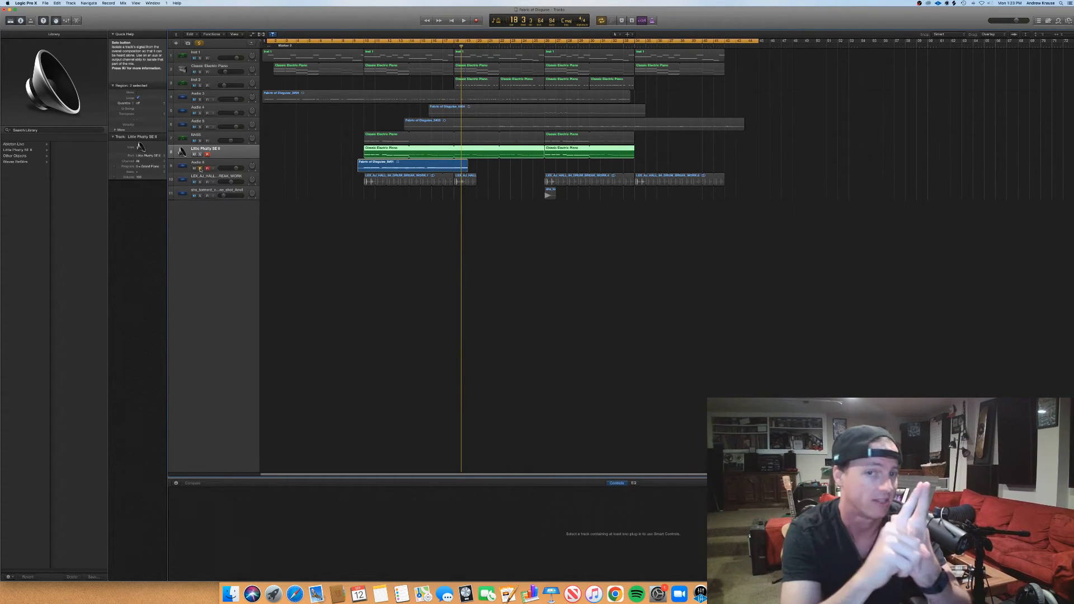
pyautogui.click(200, 169)
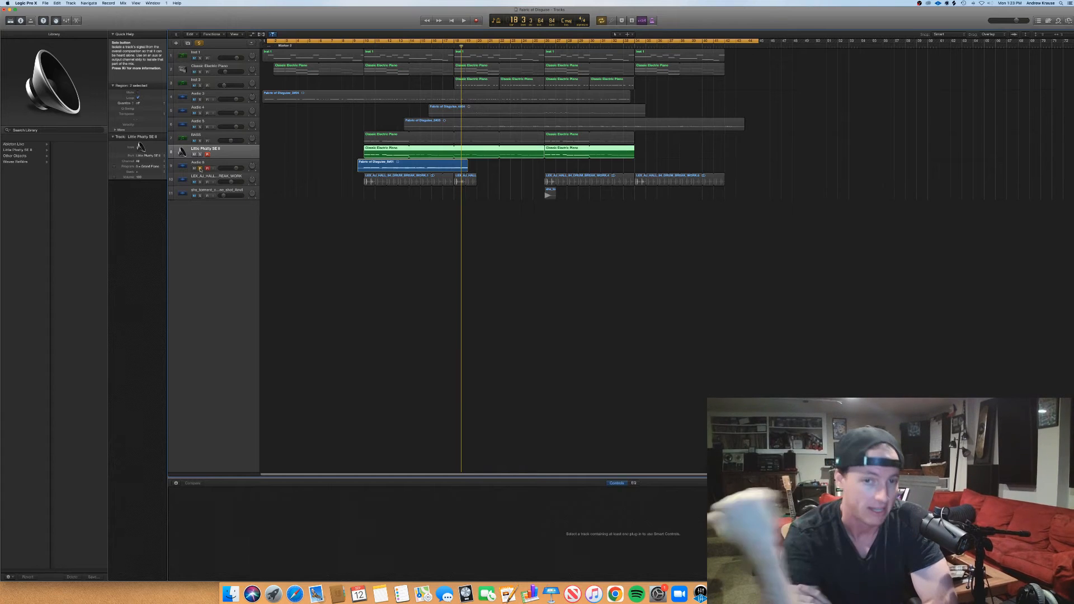